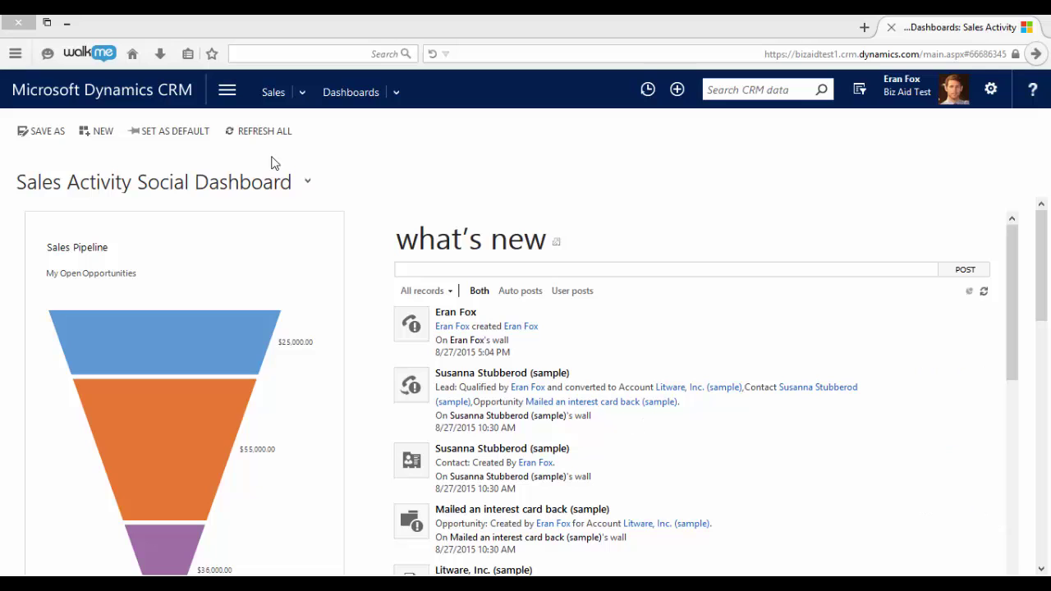
Create a 2-Column Regular Dashboard and name it 'Sales representative'.
{"action": "left_click", "coordinate": [105, 131]}
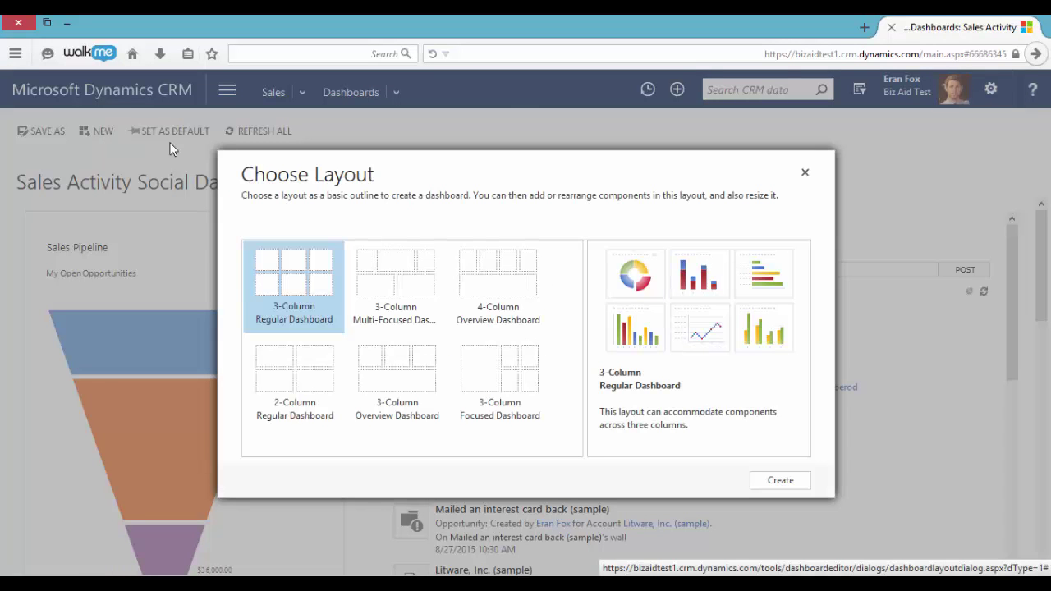
{"action": "left_click", "coordinate": [304, 388]}
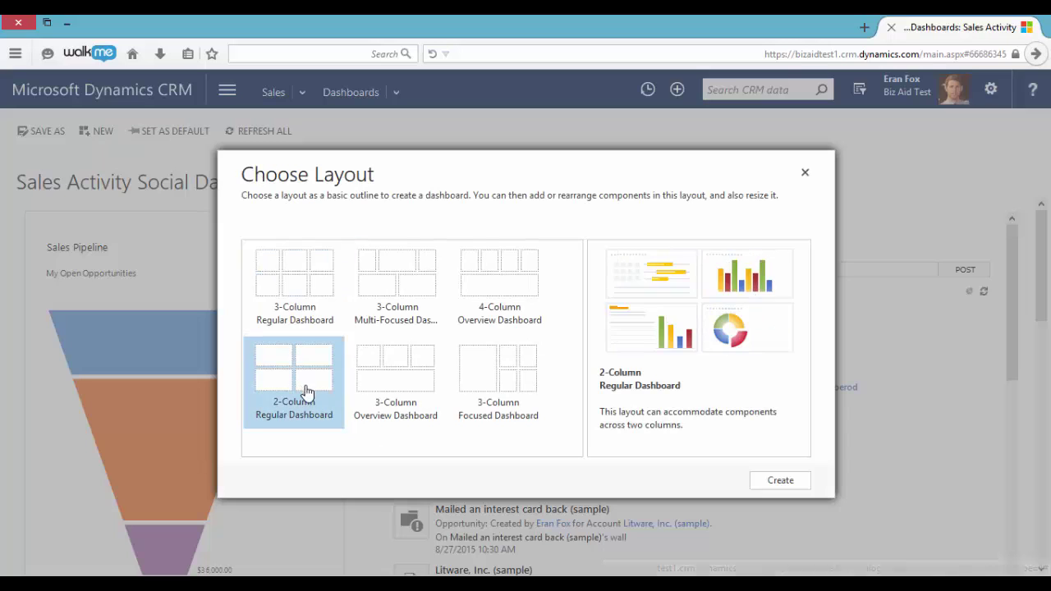
{"action": "left_click", "coordinate": [801, 488]}
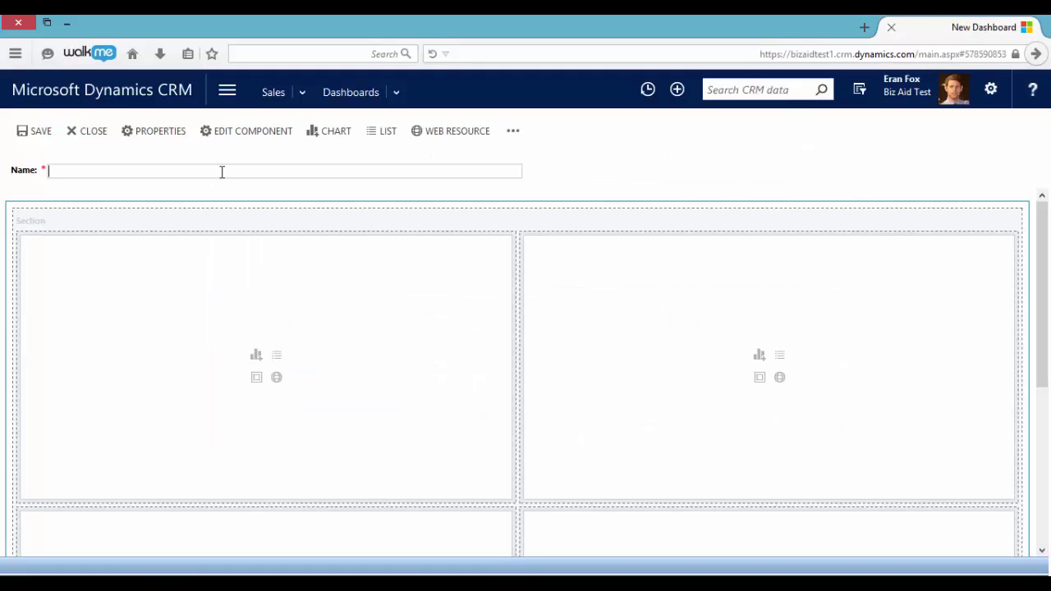
{"action": "type", "text": "Sa"}
{"action": "type", "text": "les rep"}
{"action": "type", "text": "resentativ"}
{"action": "type", "text": "e"}
Insert a Leads list using the My Open Leads view into the upper-left panel.
{"action": "left_click", "coordinate": [277, 359]}
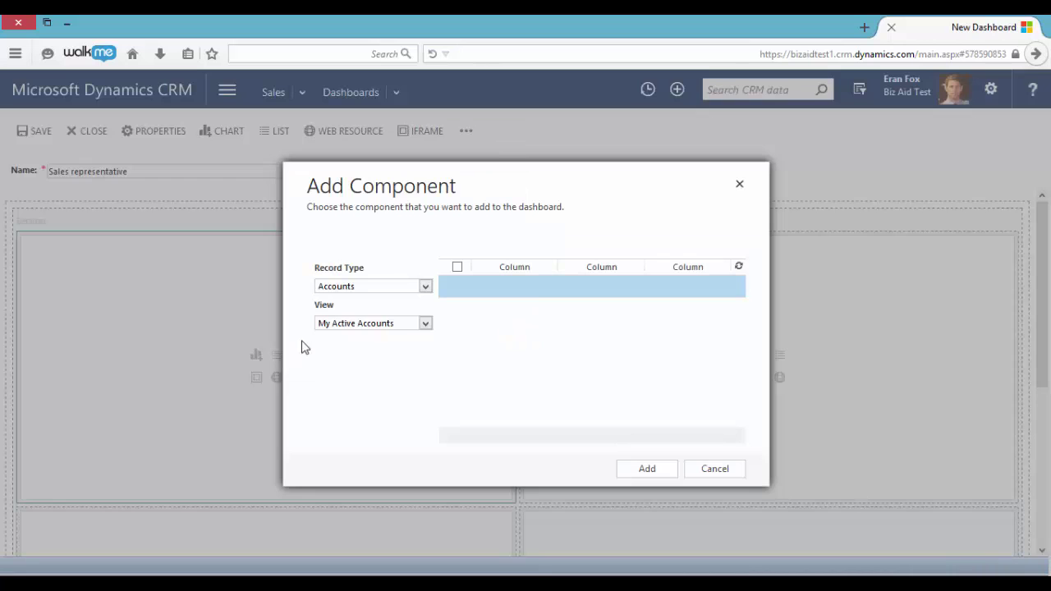
{"action": "left_click", "coordinate": [364, 284]}
{"action": "key", "text": "l"}
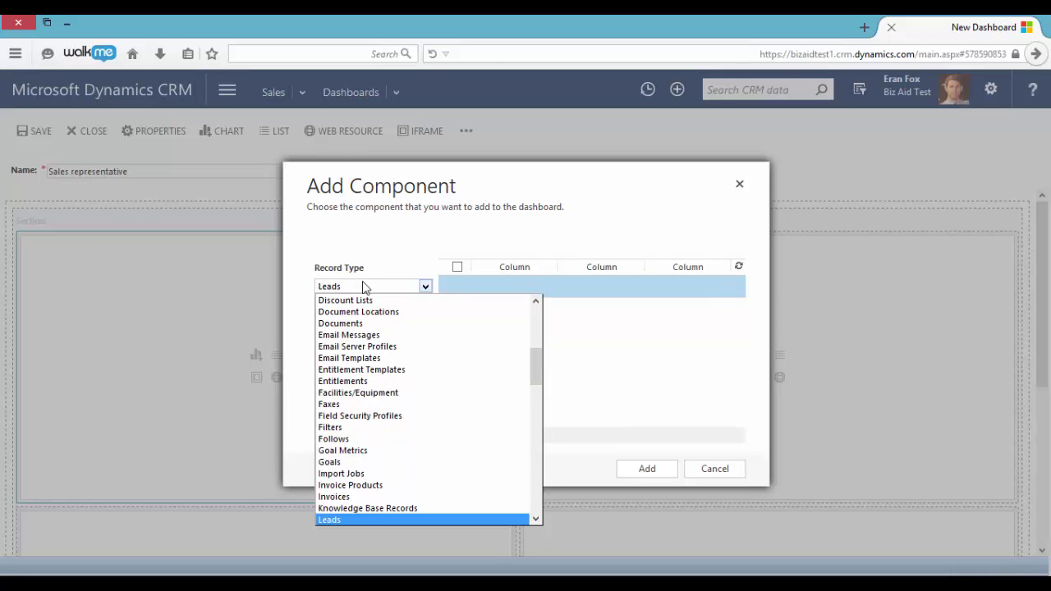
{"action": "left_click", "coordinate": [367, 519]}
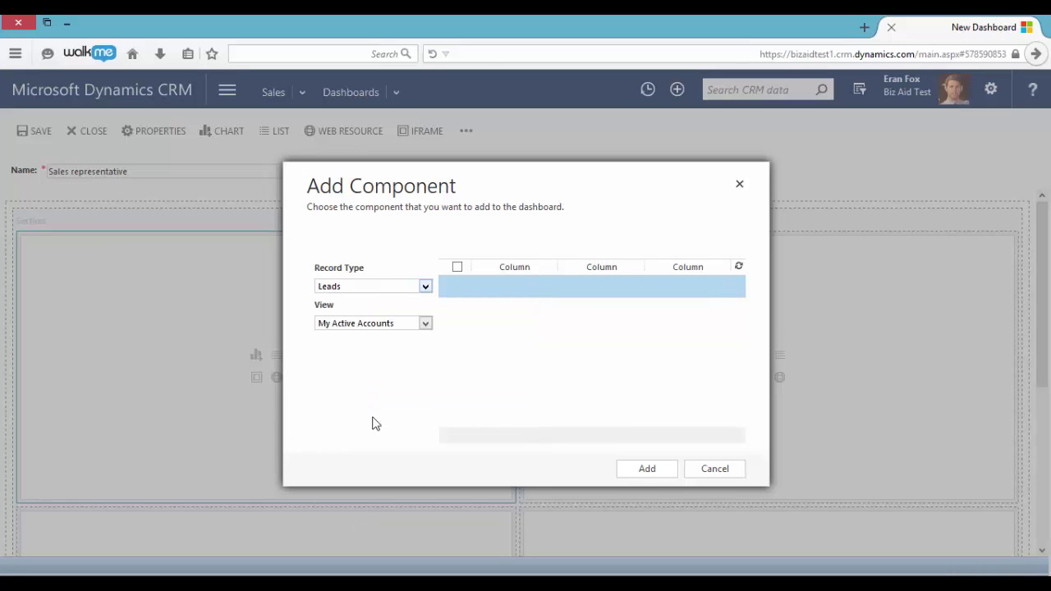
{"action": "left_click", "coordinate": [337, 326]}
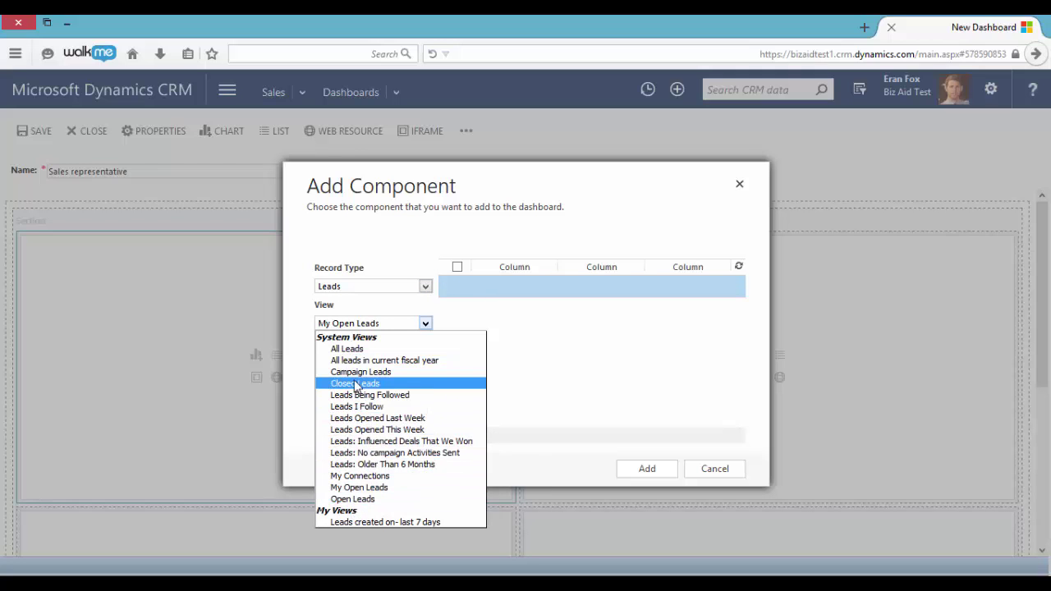
{"action": "left_click", "coordinate": [366, 487]}
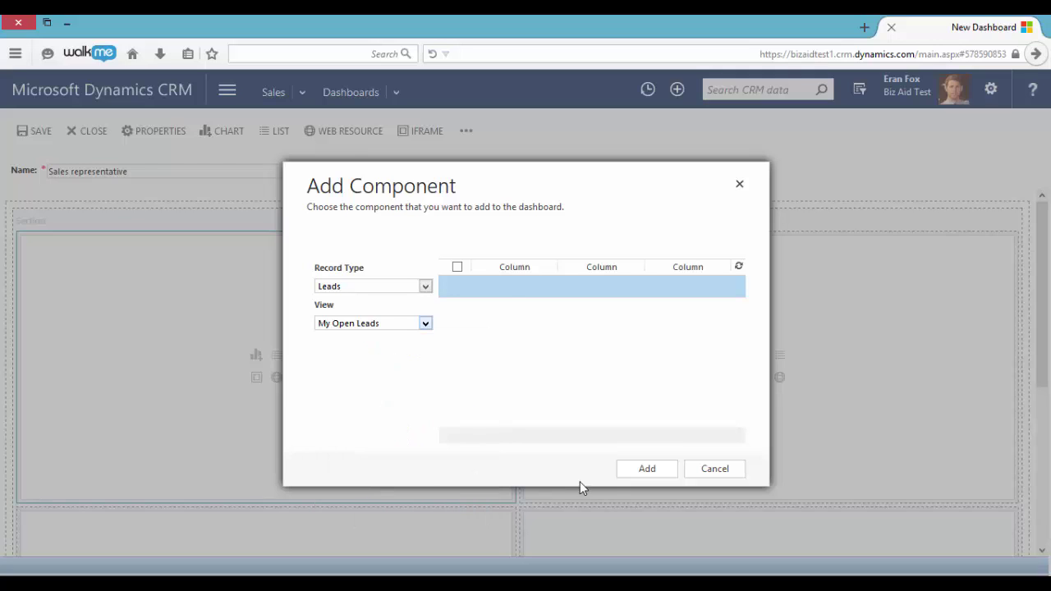
{"action": "left_click", "coordinate": [639, 475]}
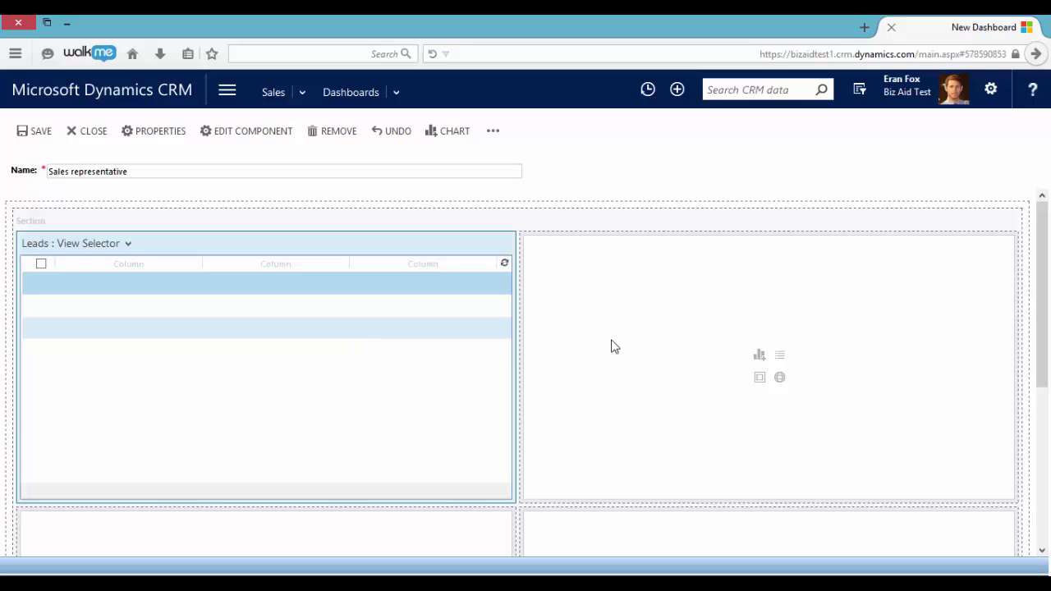
Add an Opportunities list with the My Open Opportunities view to the upper-right panel.
{"action": "left_click", "coordinate": [779, 359]}
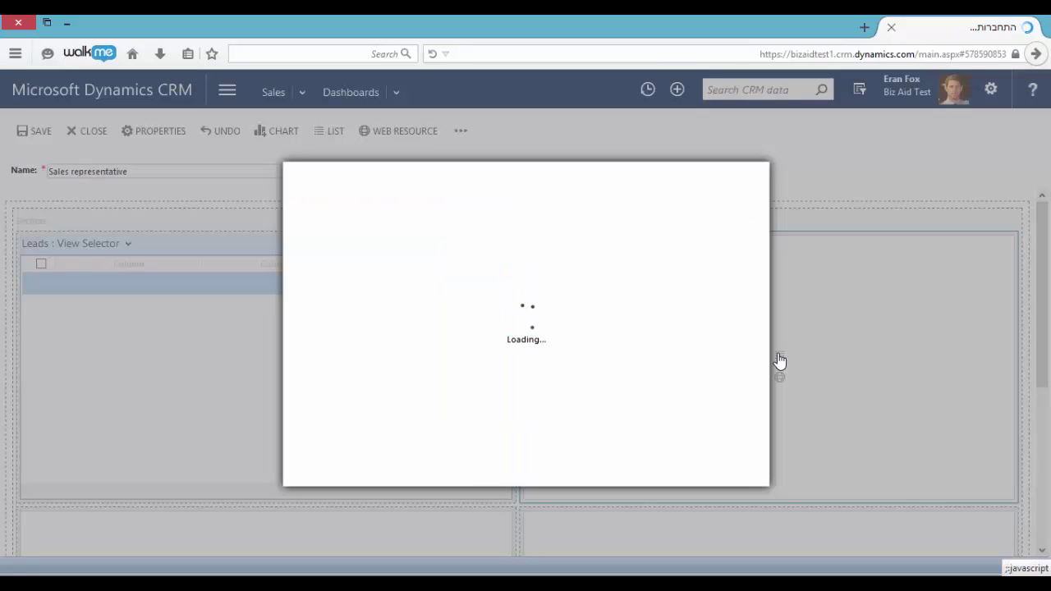
{"action": "left_click", "coordinate": [425, 287]}
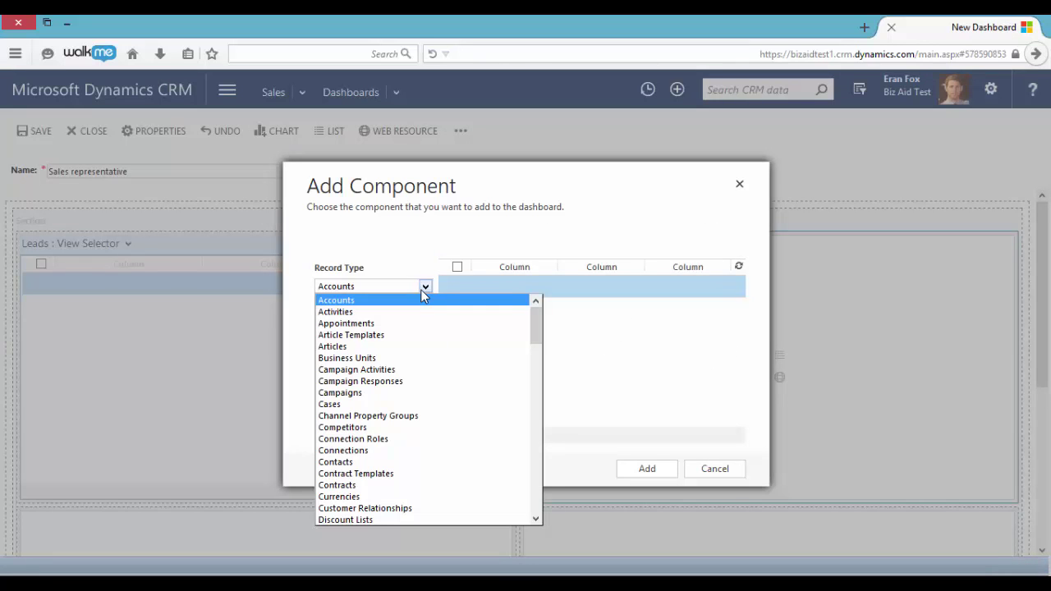
{"action": "key", "text": "o"}
{"action": "left_click", "coordinate": [426, 289]}
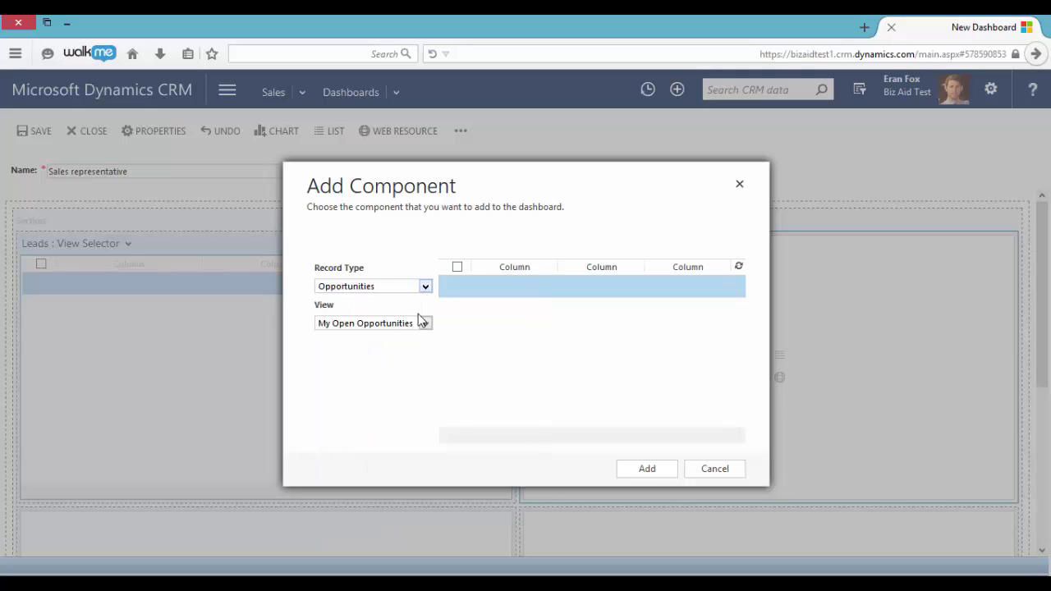
{"action": "left_click", "coordinate": [648, 472]}
Add an Activities list with the My Activities view to the lower-left panel.
{"action": "scroll", "coordinate": [542, 476], "scroll_direction": "down", "scroll_amount": 3}
{"action": "scroll", "coordinate": [279, 492], "scroll_direction": "down", "scroll_amount": 1}
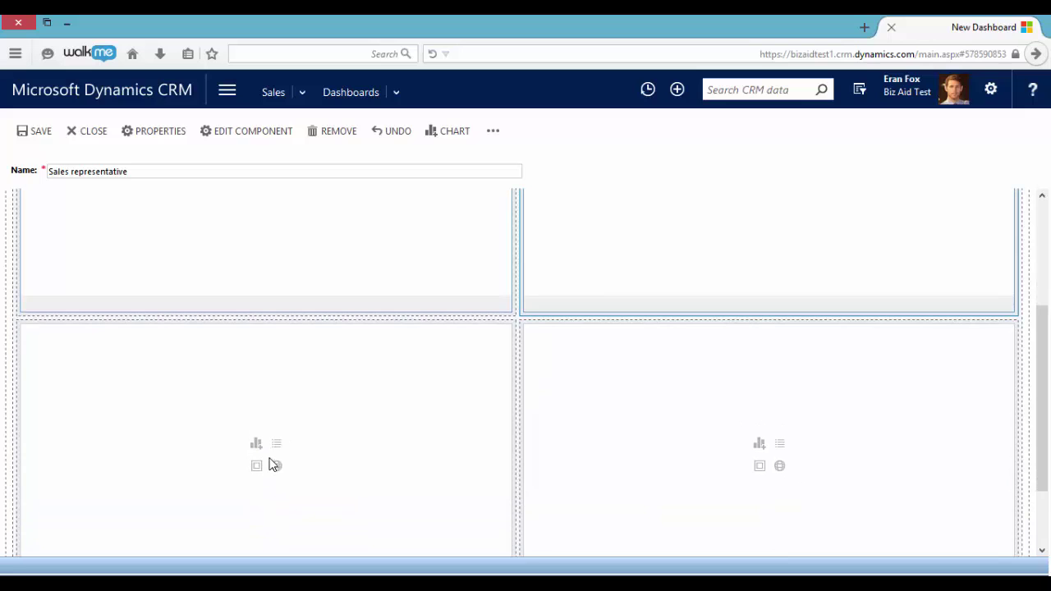
{"action": "left_click", "coordinate": [275, 447]}
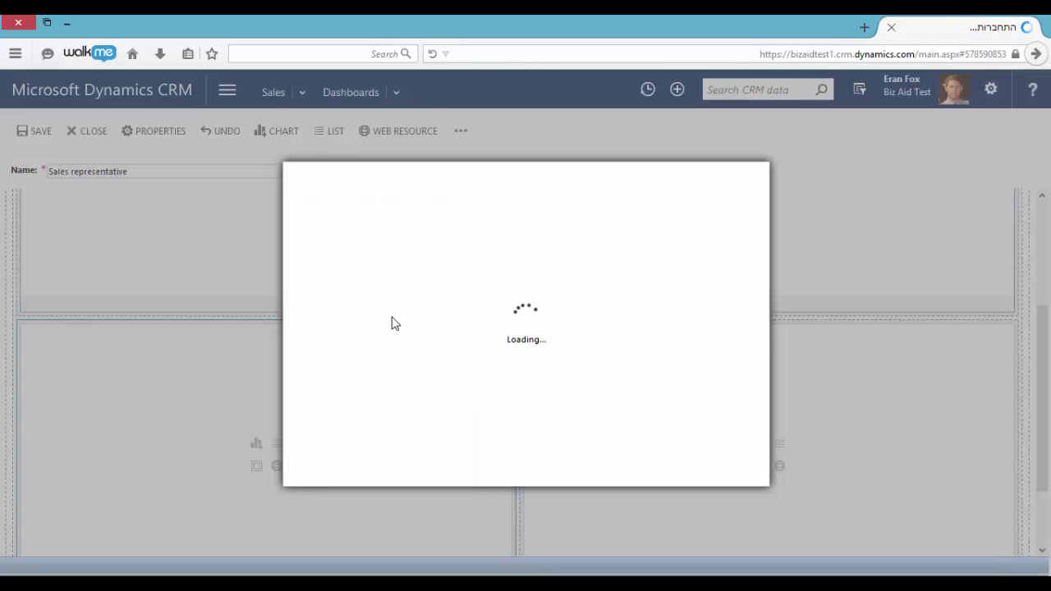
{"action": "left_click", "coordinate": [386, 287]}
{"action": "key", "text": "Down"}
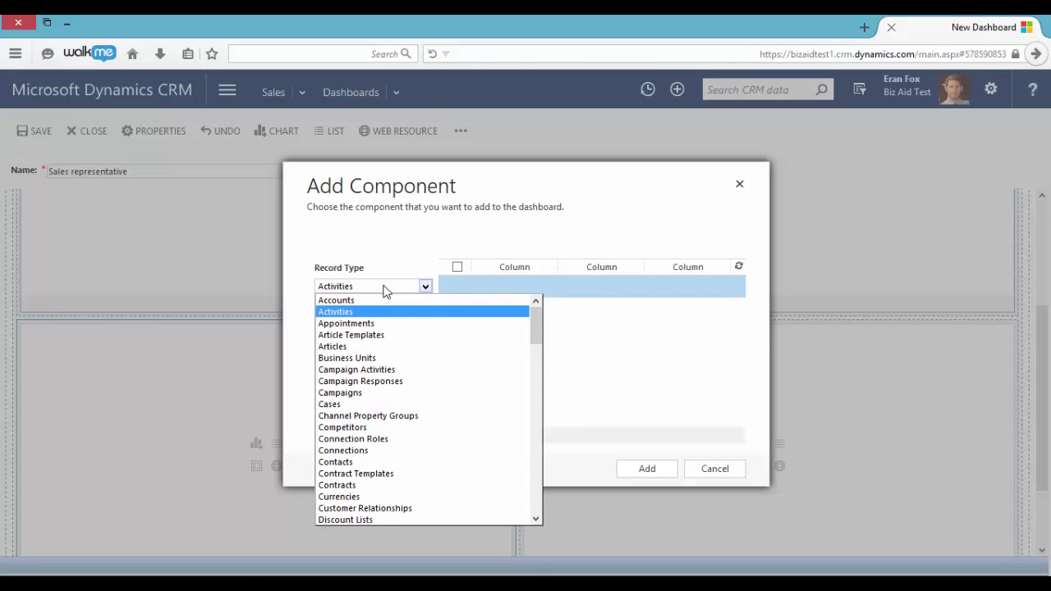
{"action": "key", "text": "Return"}
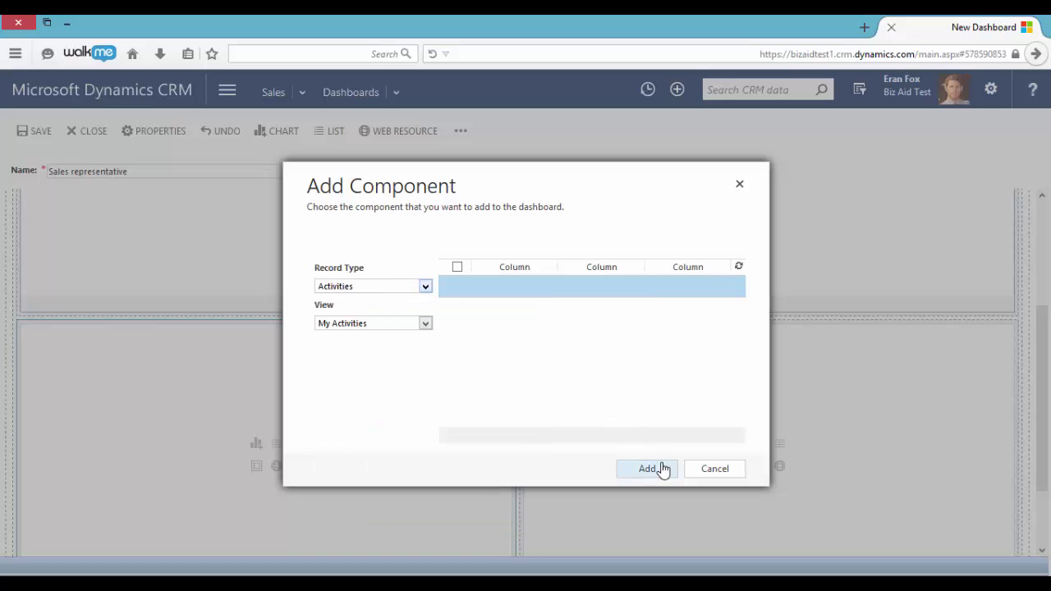
{"action": "left_click", "coordinate": [664, 468]}
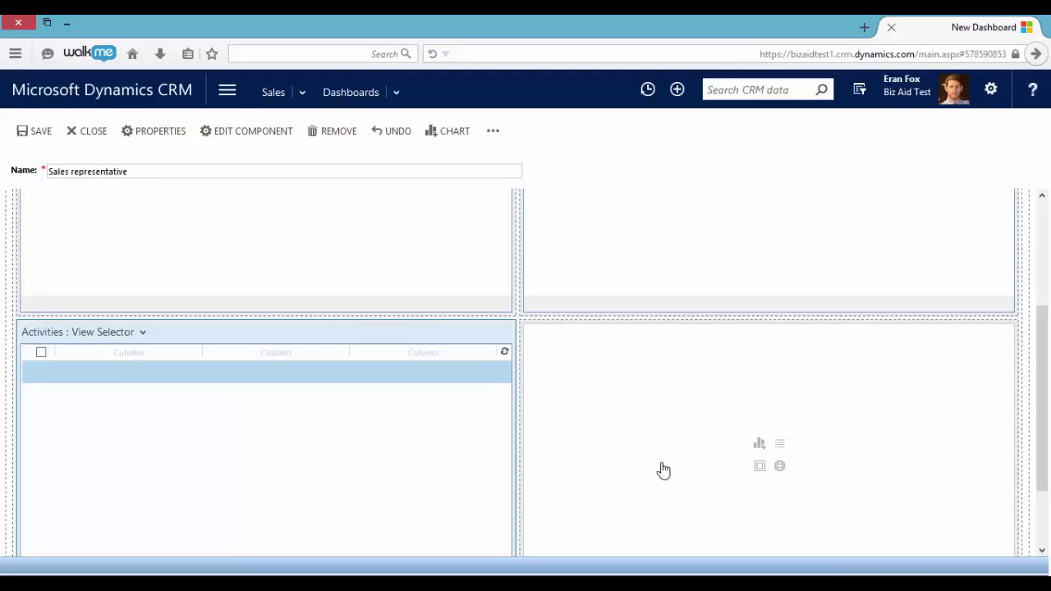
Insert the Opportunity Sales Pipeline chart for My Open Opportunities into the lower-right panel.
{"action": "left_click", "coordinate": [759, 448]}
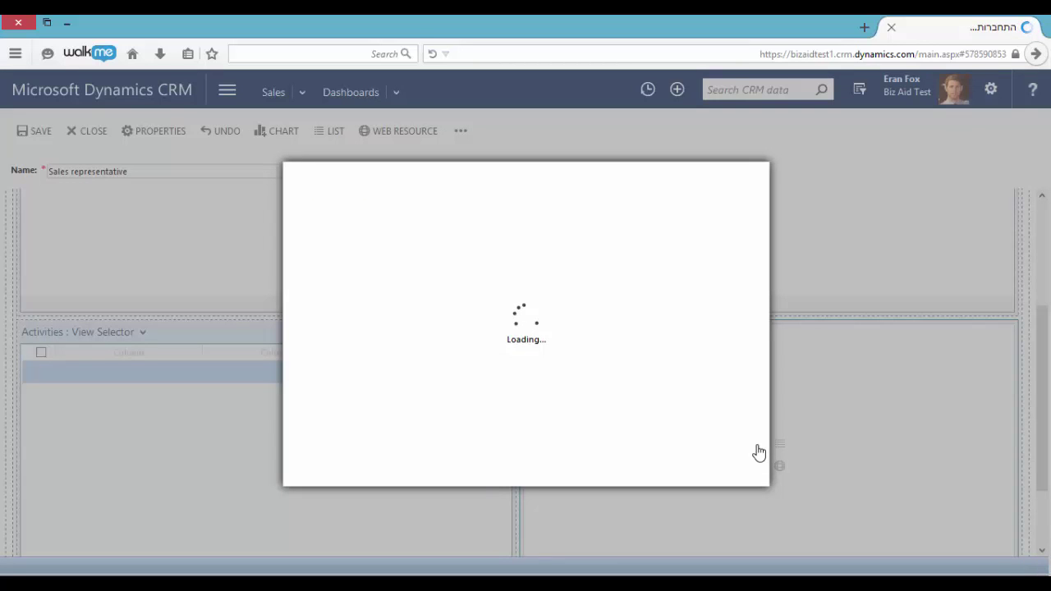
{"action": "left_click", "coordinate": [388, 287]}
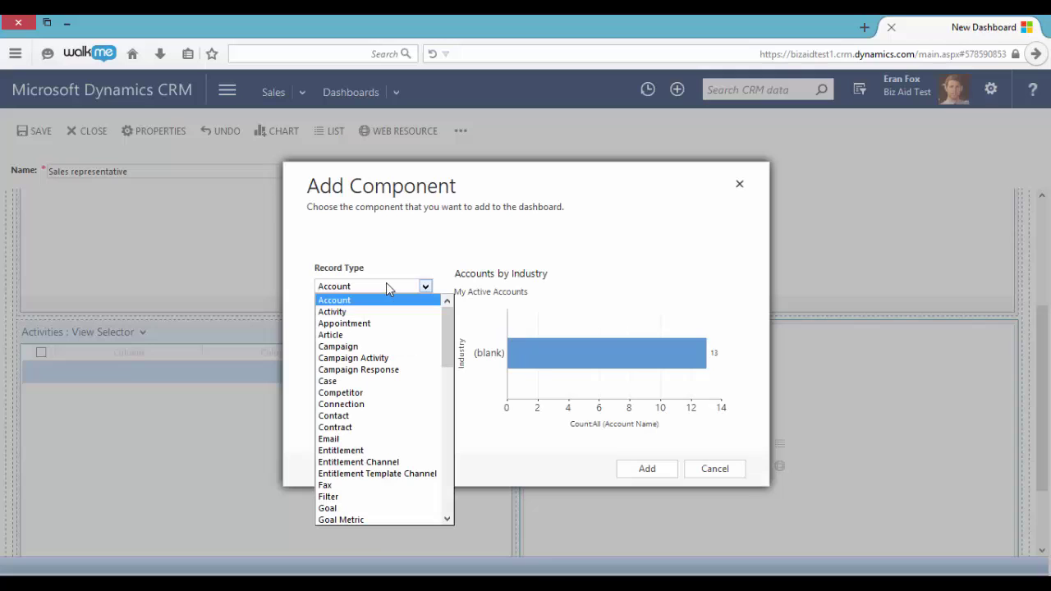
{"action": "key", "text": "o"}
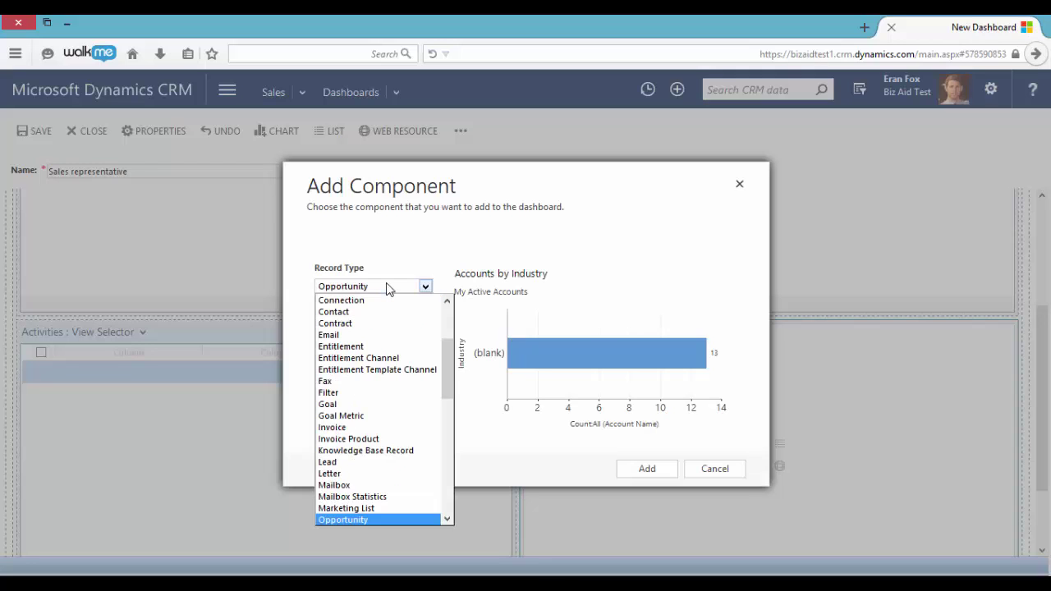
{"action": "key", "text": "Return"}
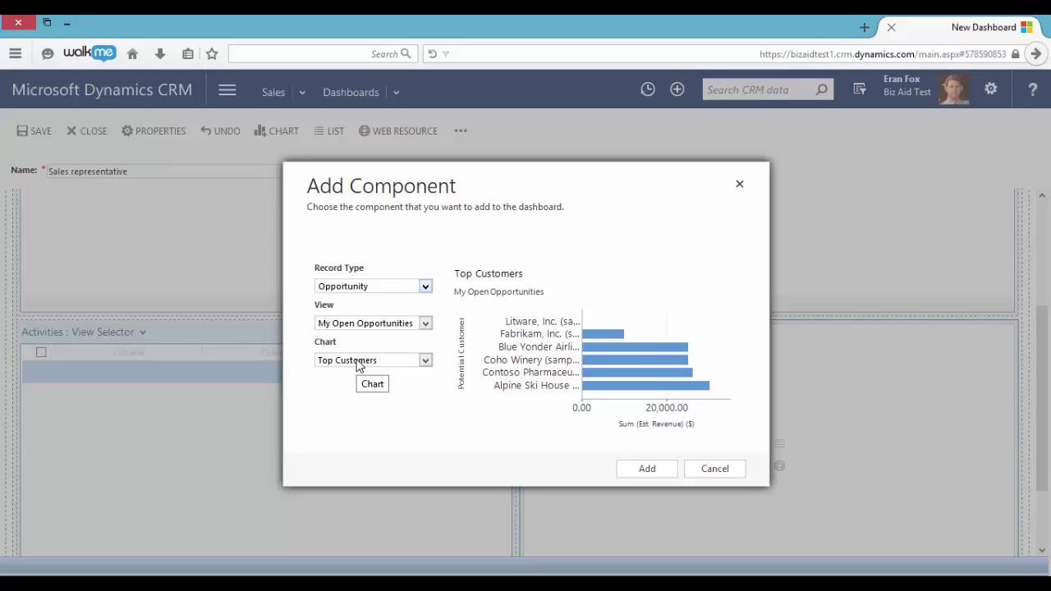
{"action": "left_click", "coordinate": [356, 361]}
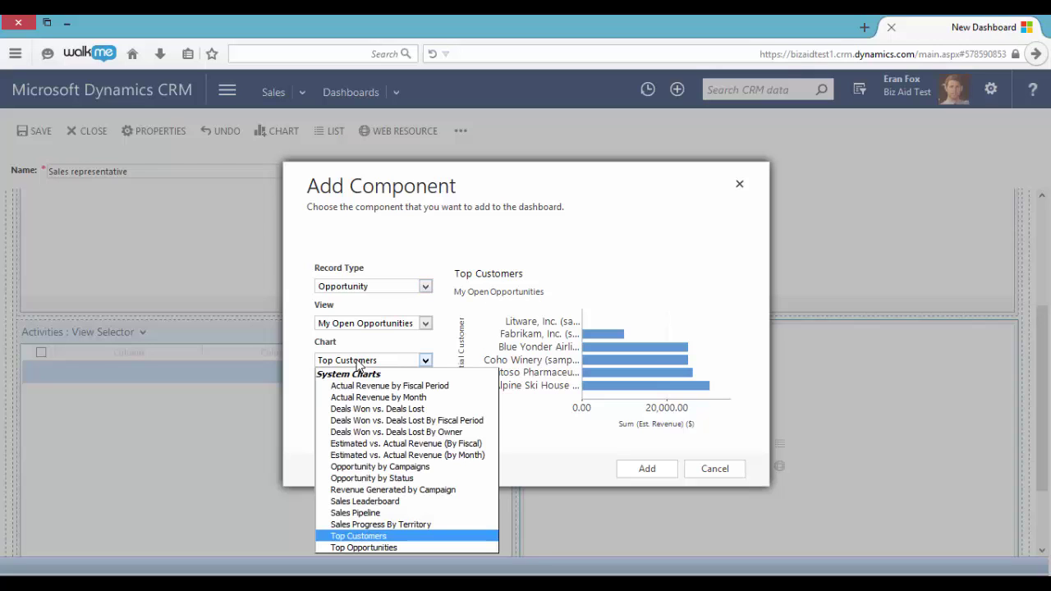
{"action": "left_click", "coordinate": [382, 512]}
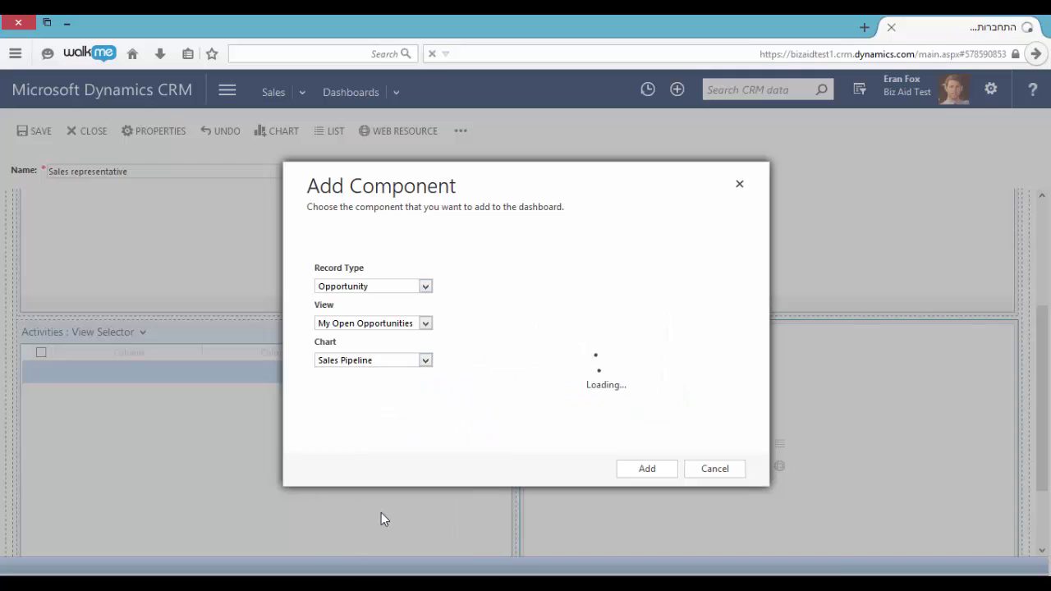
{"action": "left_click", "coordinate": [647, 468]}
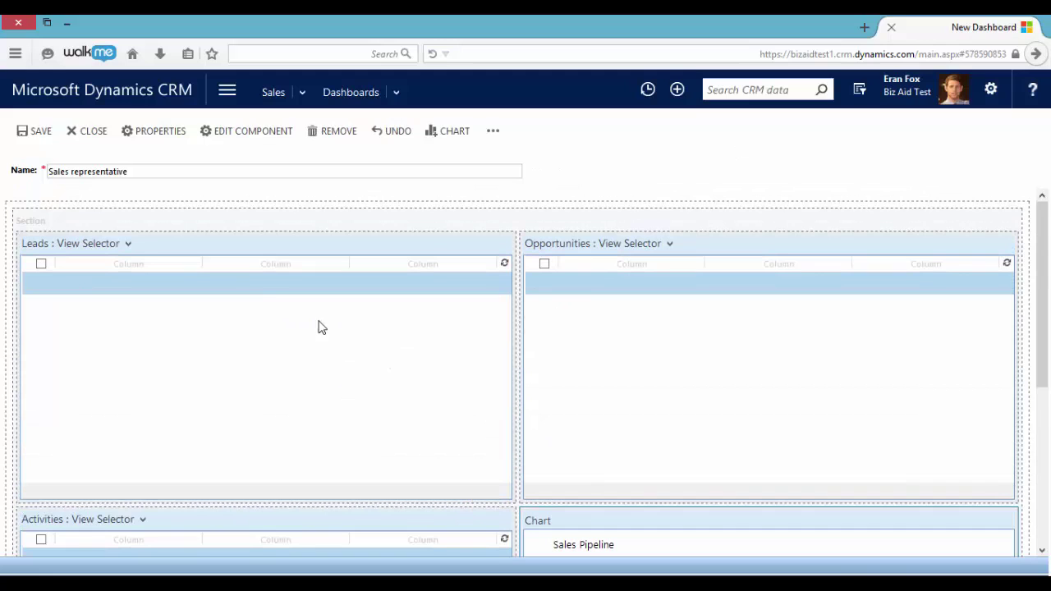
Save the dashboard, then refresh the Dashboards area and open the dashboard selector.
{"action": "left_click", "coordinate": [29, 137]}
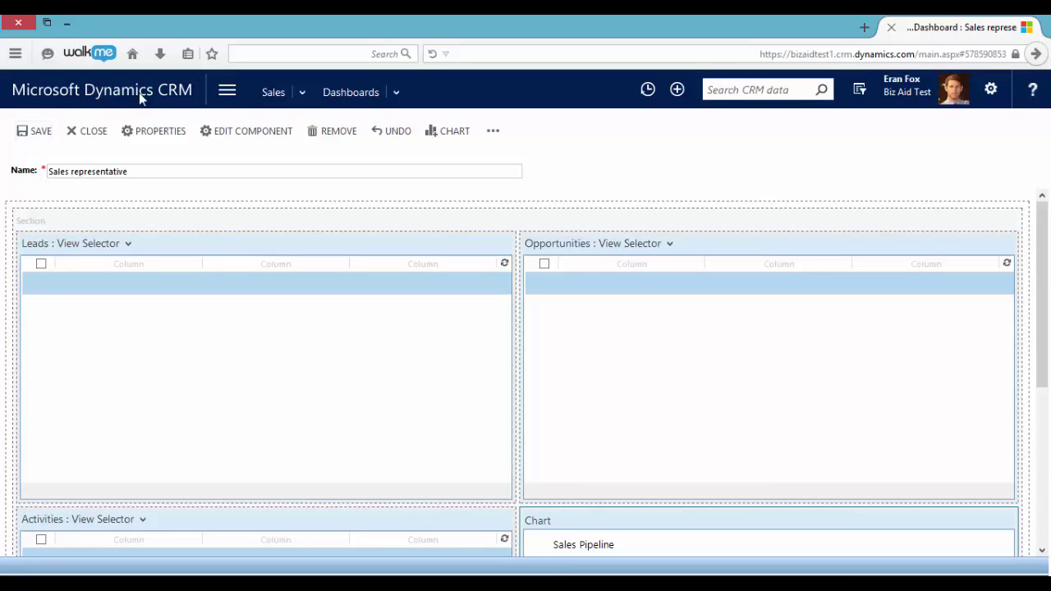
{"action": "left_click", "coordinate": [334, 93]}
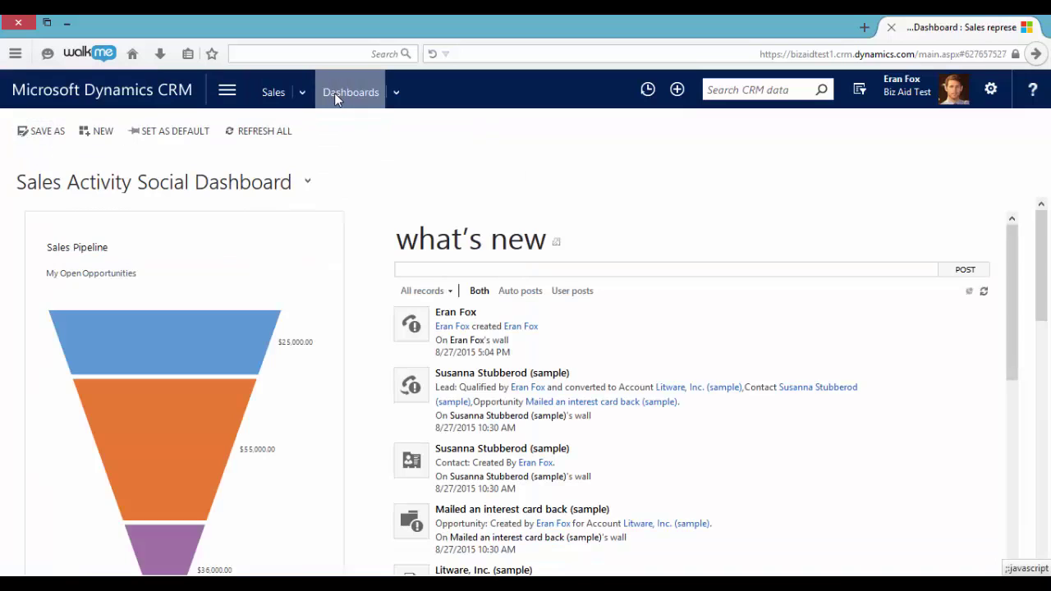
{"action": "left_click", "coordinate": [433, 54]}
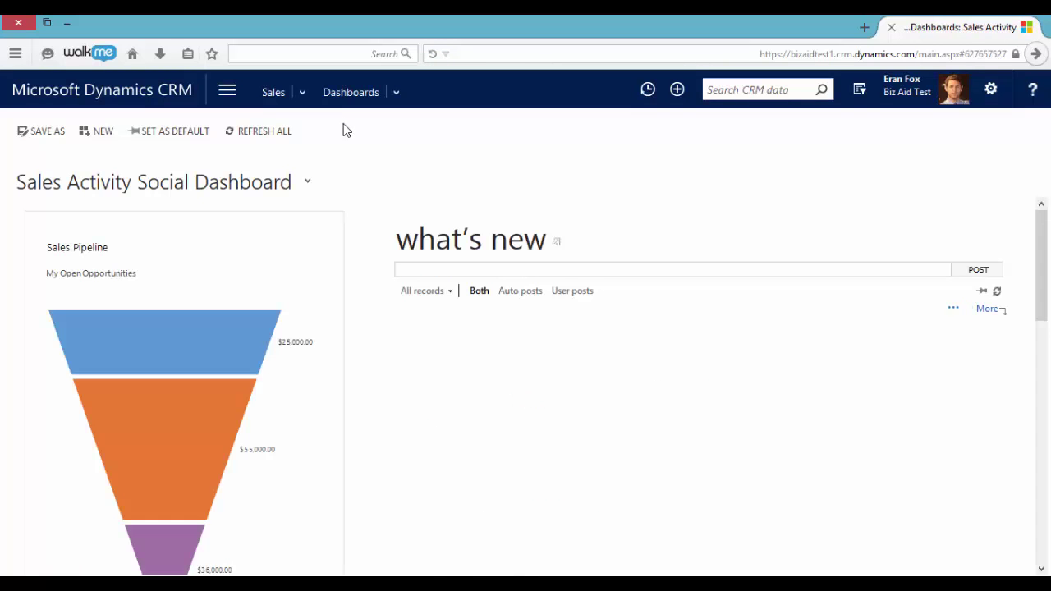
{"action": "left_click", "coordinate": [281, 182]}
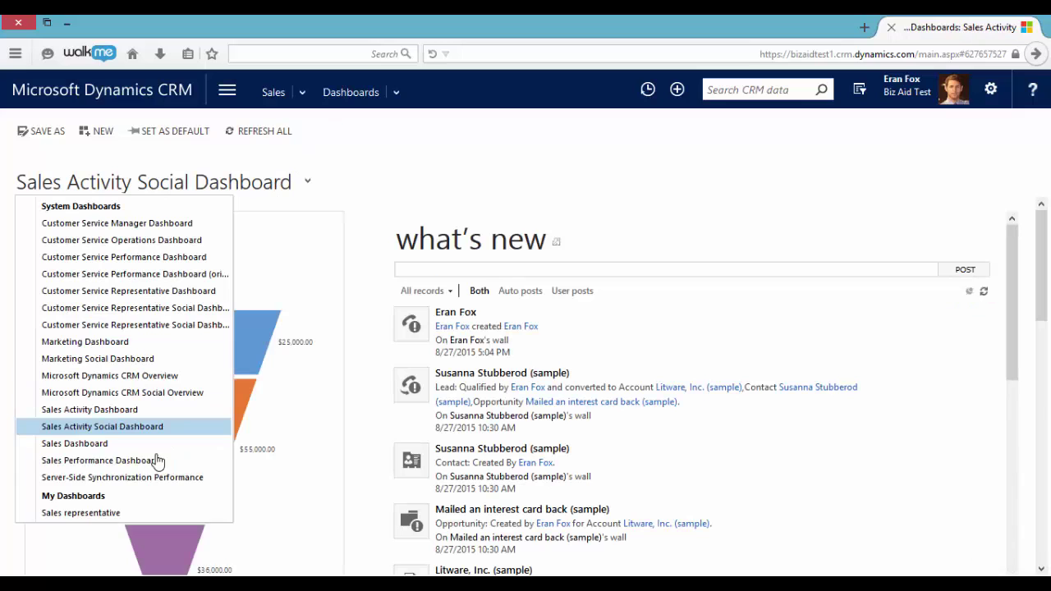
Switch to the Sales representative dashboard, review its contents, and set it as default.
{"action": "left_click", "coordinate": [81, 514]}
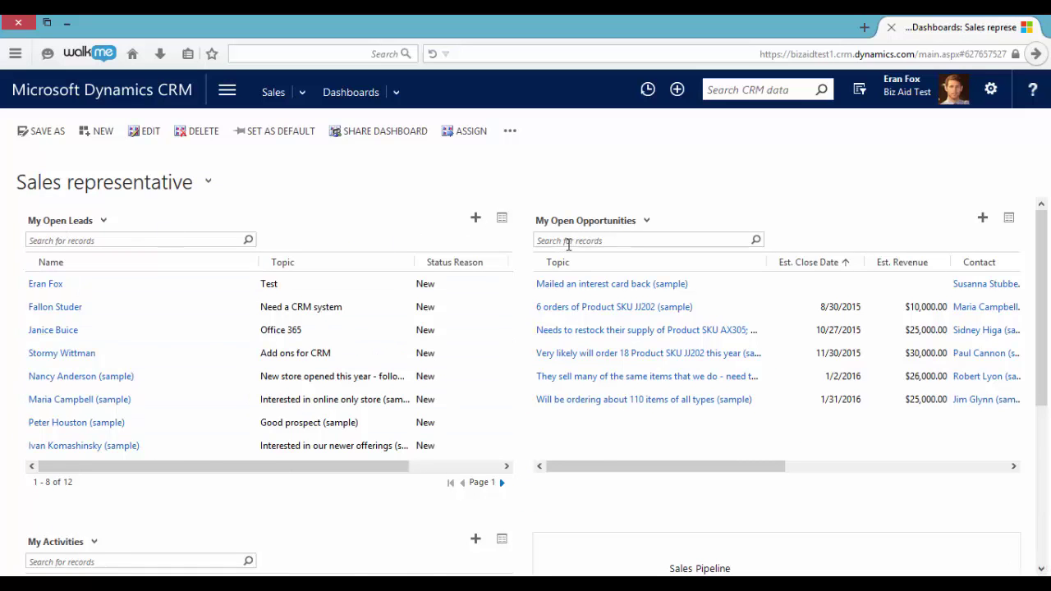
{"action": "scroll", "coordinate": [566, 243], "scroll_direction": "down", "scroll_amount": 3}
{"action": "scroll", "coordinate": [213, 431], "scroll_direction": "down", "scroll_amount": 3}
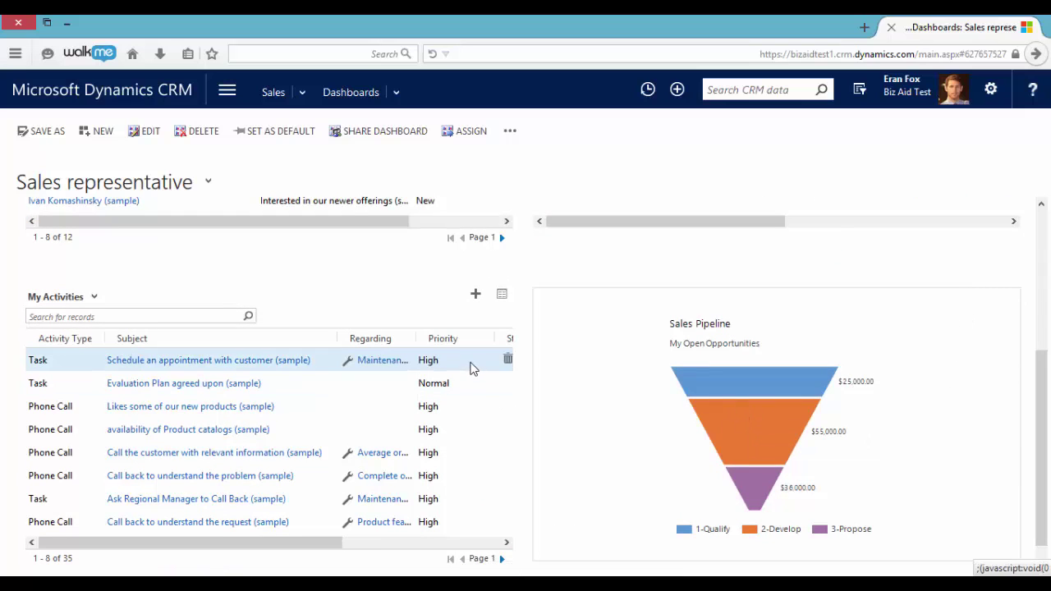
{"action": "scroll", "coordinate": [465, 343], "scroll_direction": "up", "scroll_amount": 5}
{"action": "scroll", "coordinate": [470, 347], "scroll_direction": "up", "scroll_amount": 1}
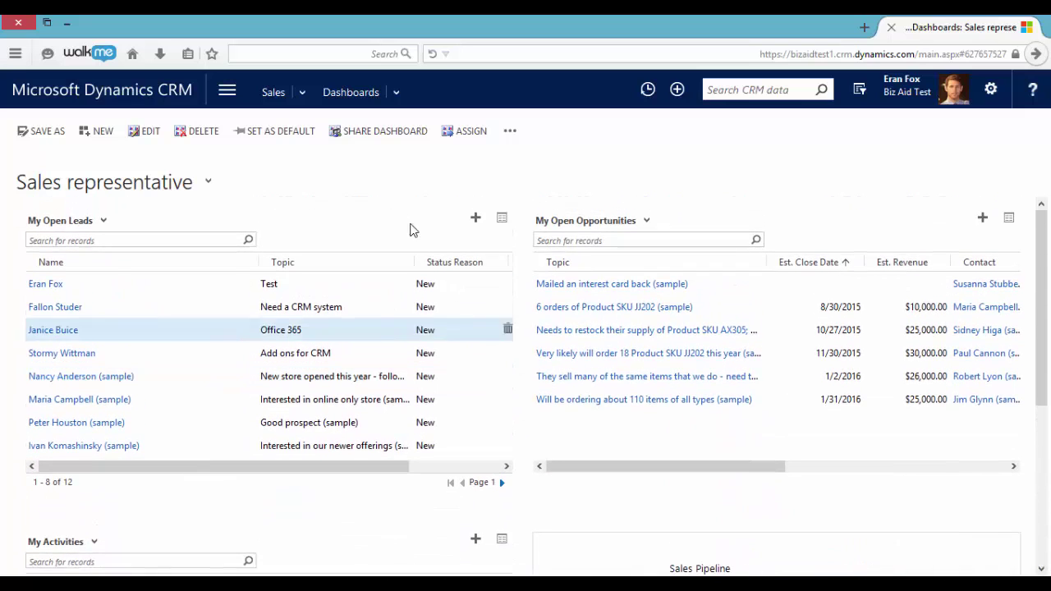
{"action": "left_click", "coordinate": [290, 133]}
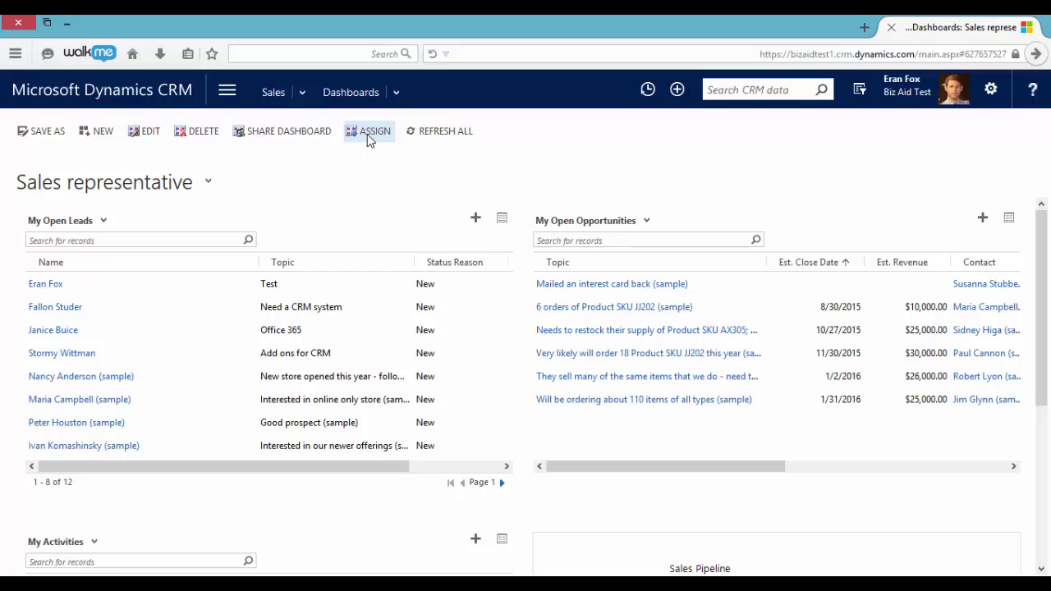
{"action": "left_click", "coordinate": [146, 141]}
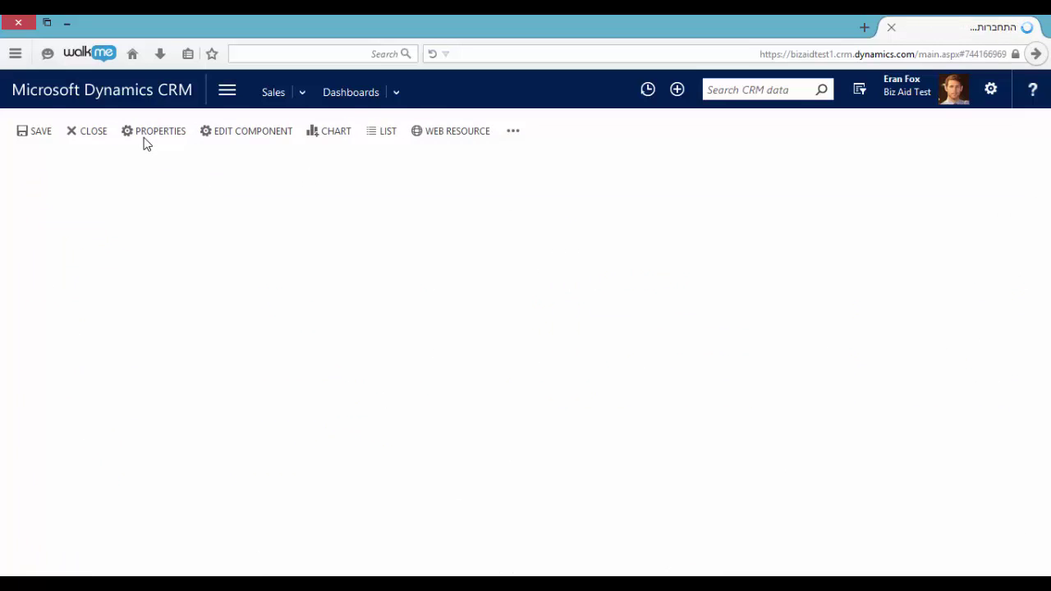
{"action": "left_click", "coordinate": [280, 324]}
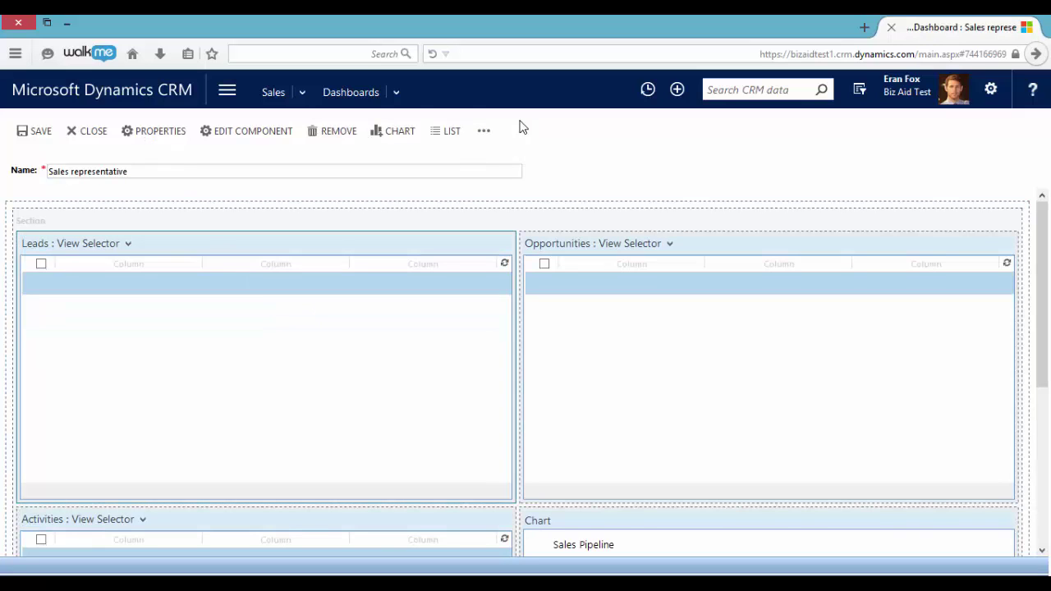
{"action": "left_click", "coordinate": [486, 130]}
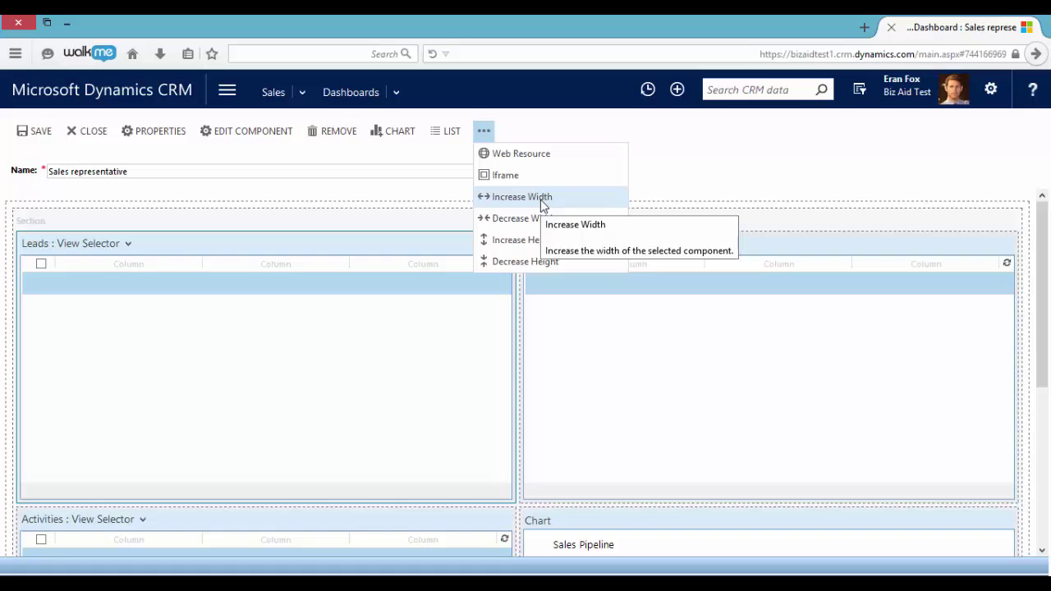
{"action": "left_click", "coordinate": [541, 201]}
{"action": "left_click", "coordinate": [493, 131]}
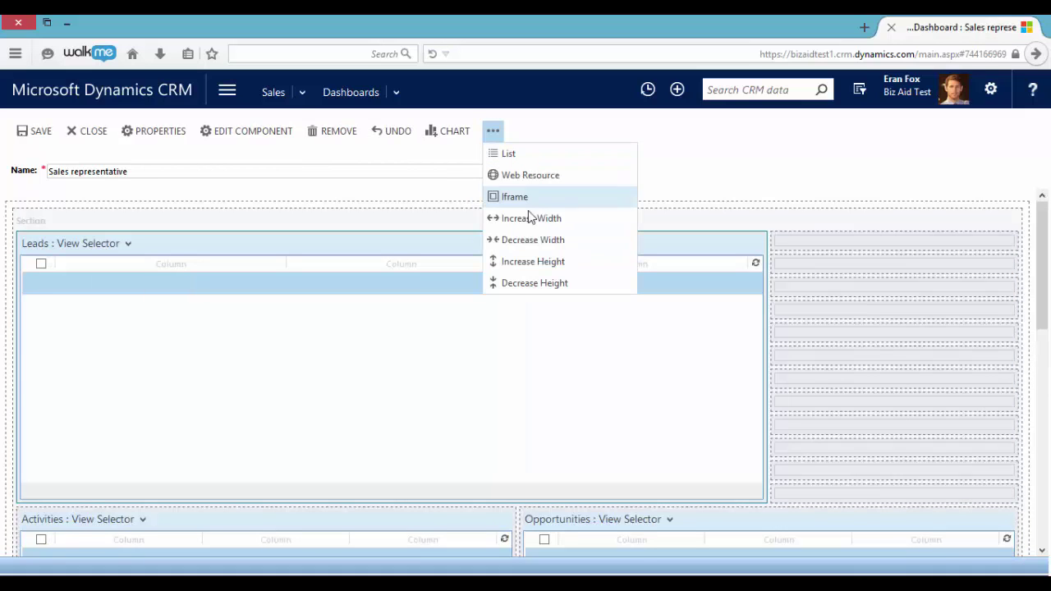
{"action": "left_click", "coordinate": [538, 240]}
{"action": "left_click", "coordinate": [494, 132]}
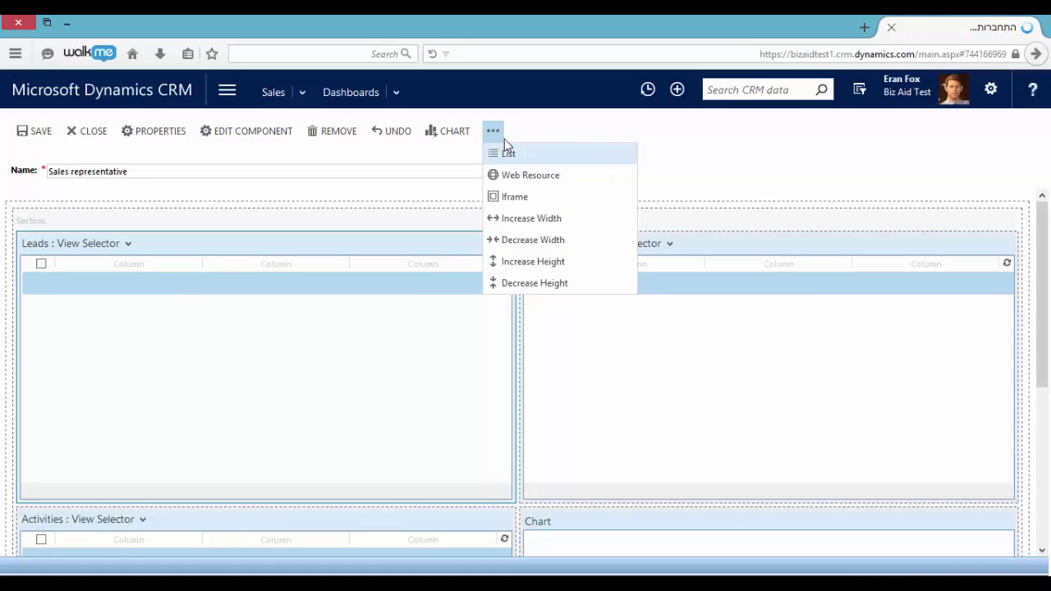
{"action": "left_click", "coordinate": [540, 261]}
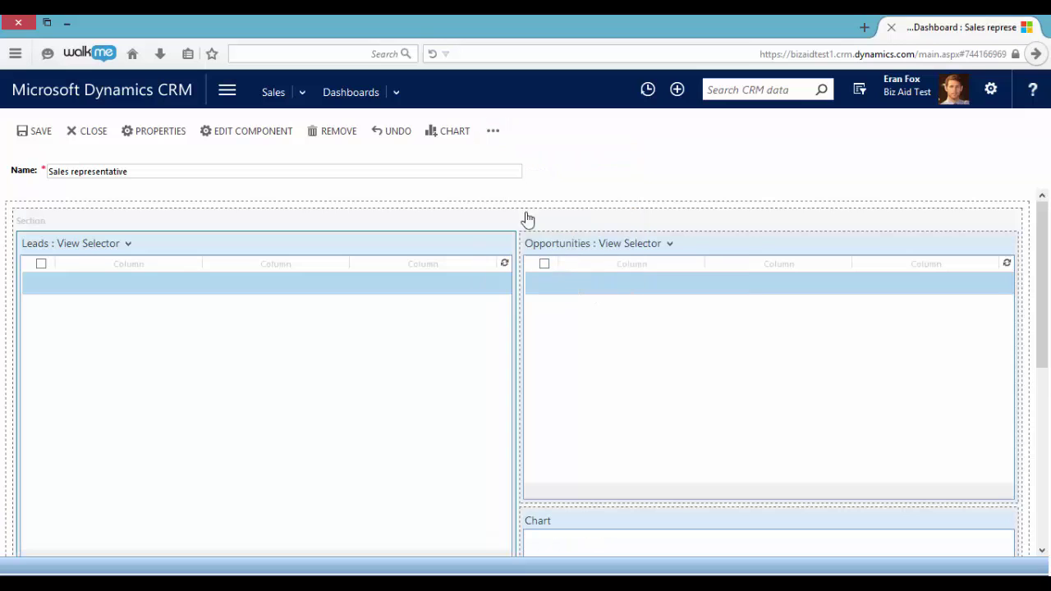
{"action": "left_click", "coordinate": [494, 132]}
{"action": "left_click", "coordinate": [530, 283]}
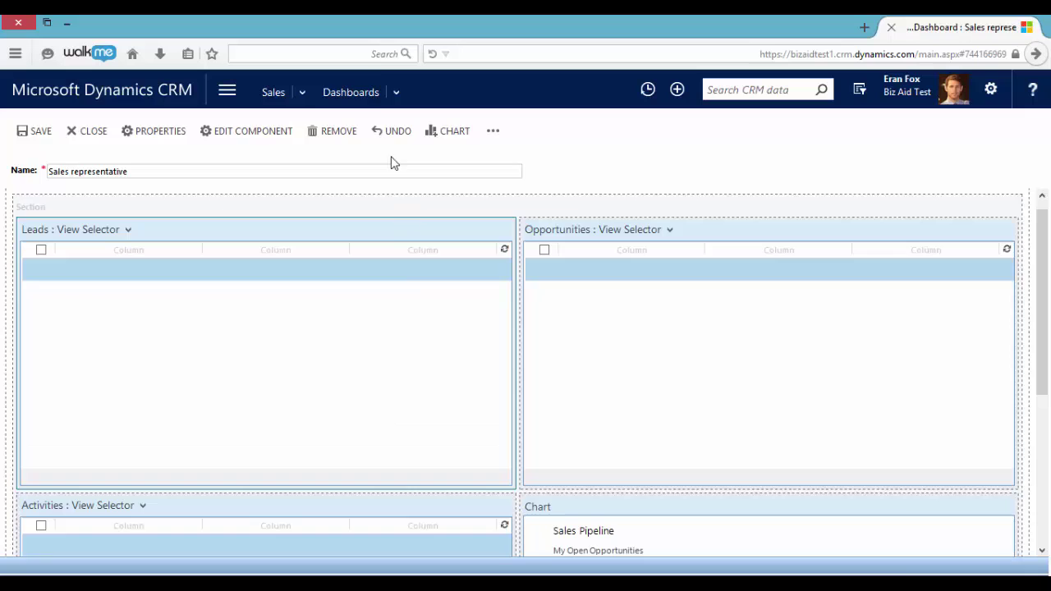
{"action": "left_click", "coordinate": [350, 94]}
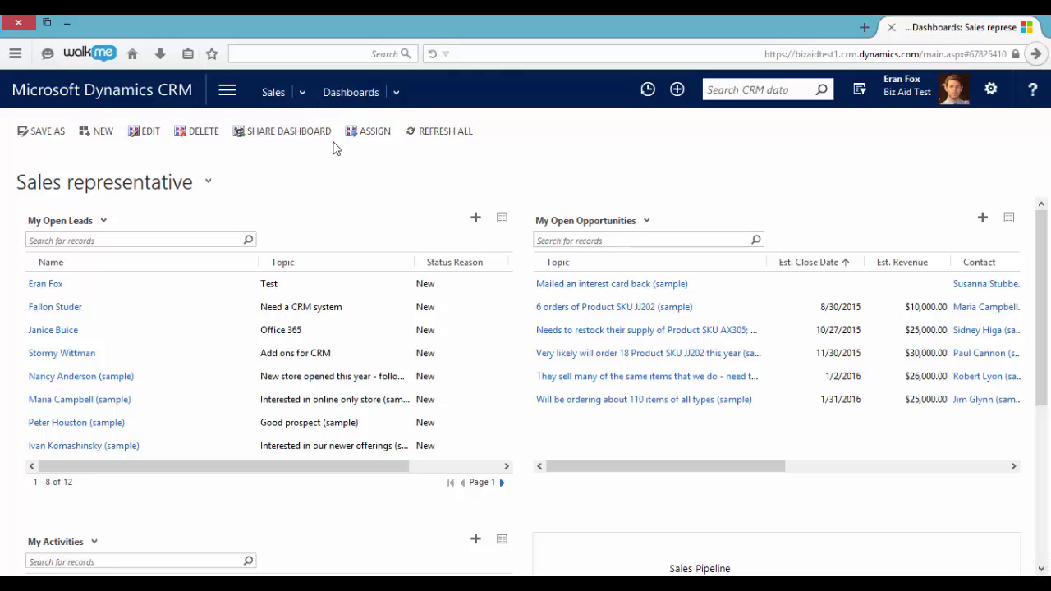
Go to Settings > Customizations > Customize the System and select Dashboards in the tree.
{"action": "left_click", "coordinate": [228, 93]}
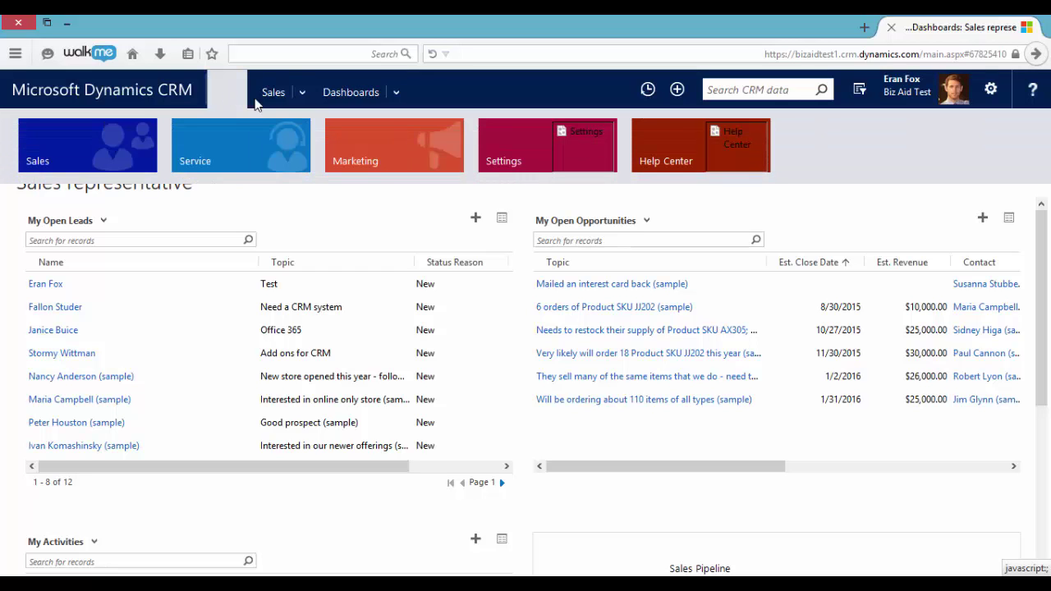
{"action": "left_click", "coordinate": [549, 155]}
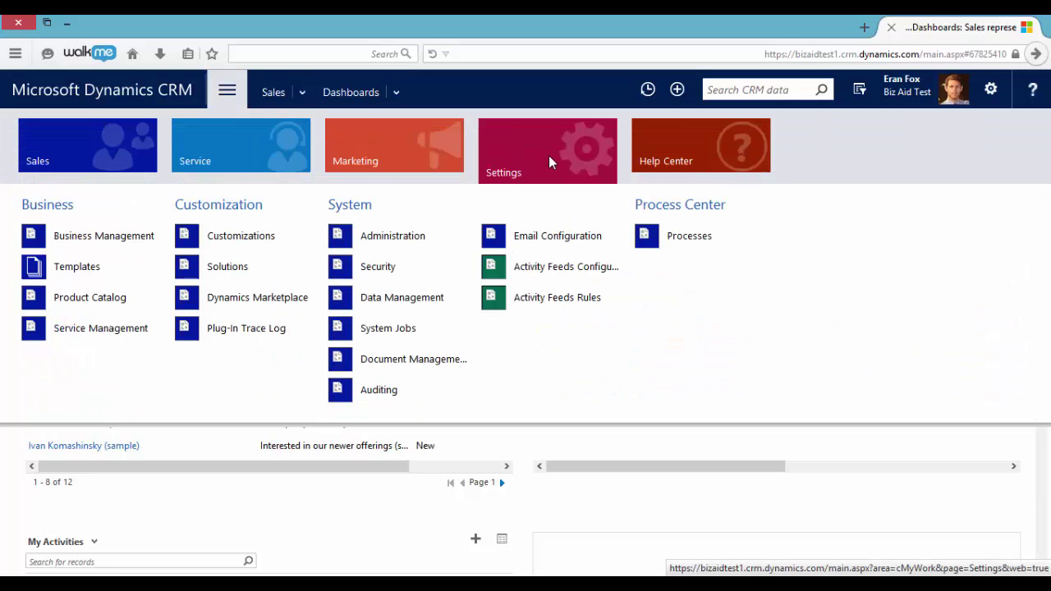
{"action": "left_click", "coordinate": [212, 241]}
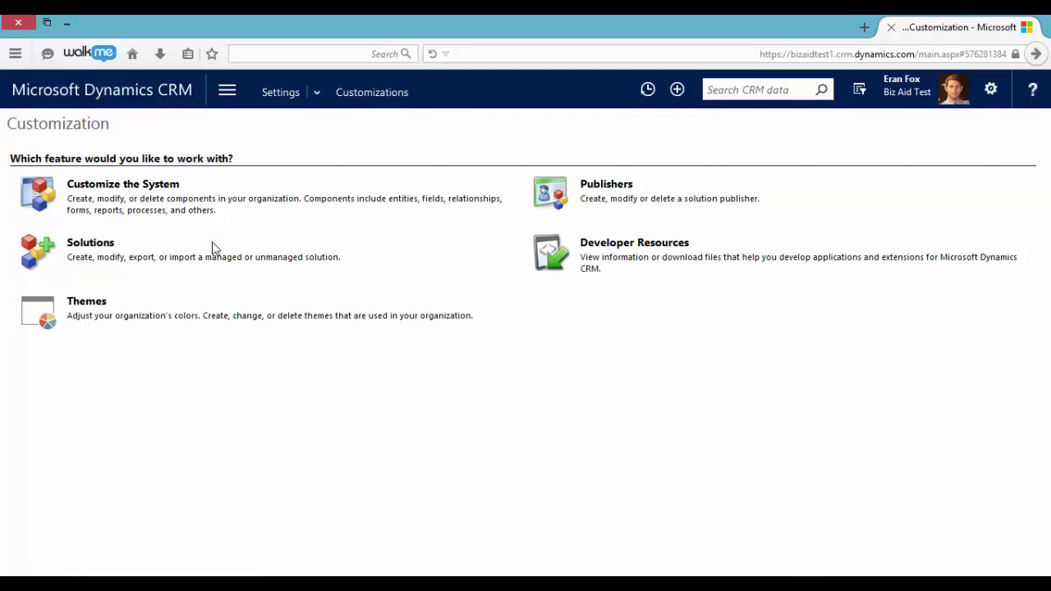
{"action": "left_click", "coordinate": [154, 191]}
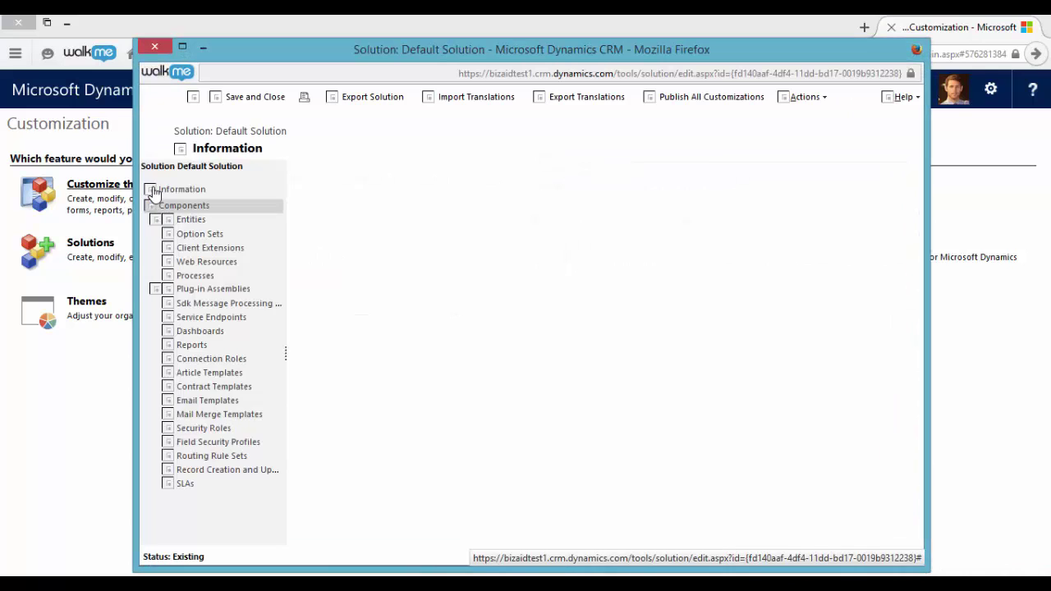
{"action": "left_click", "coordinate": [222, 334]}
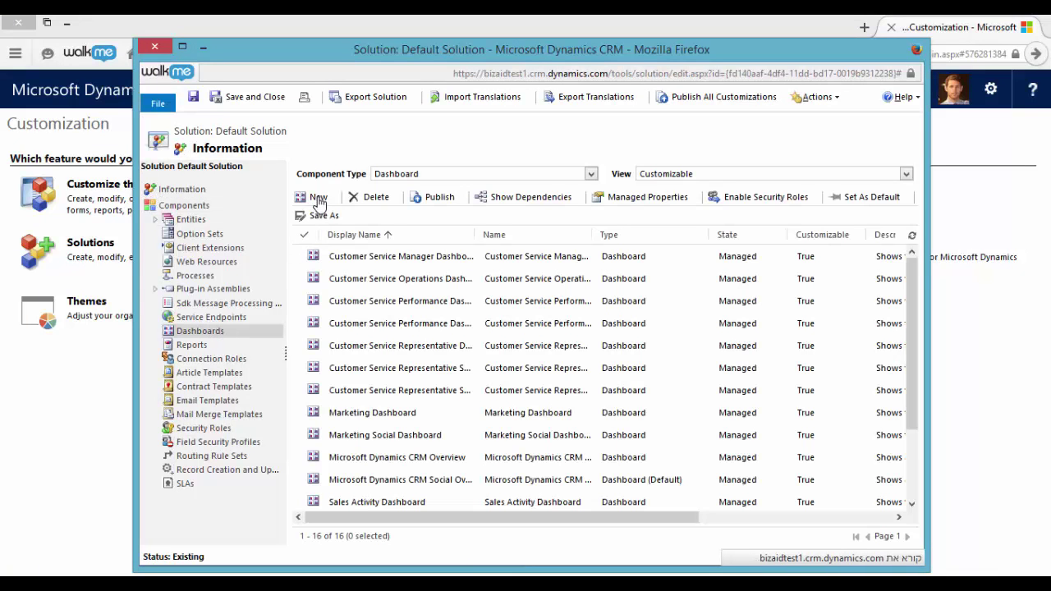